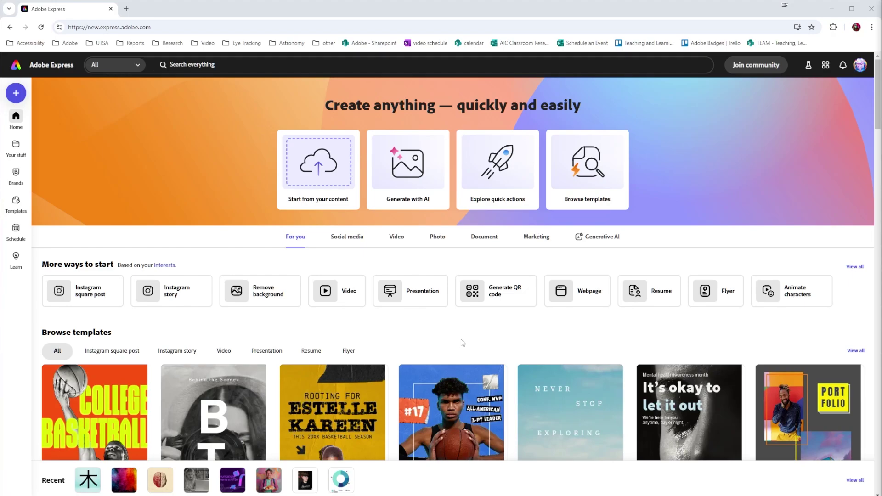
Create a blank 1080 × 1080 px Instagram square post from the Social media formats.
{"action": "left_click", "coordinate": [17, 95]}
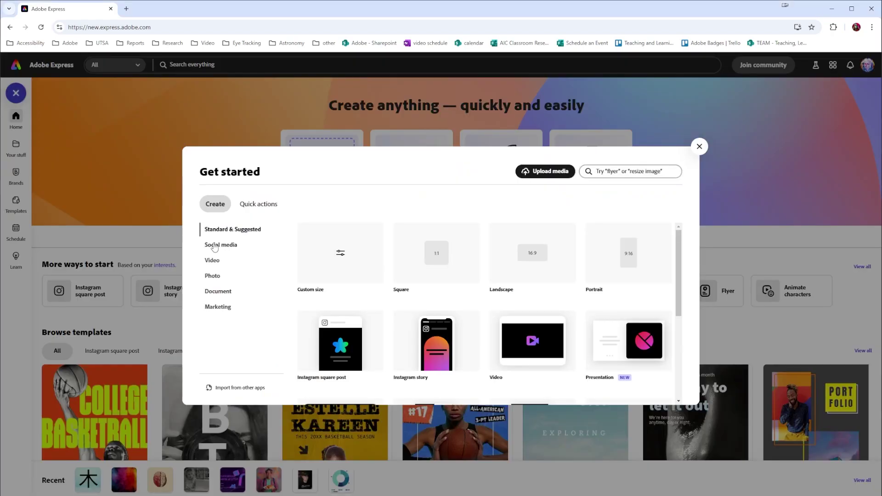
{"action": "left_click", "coordinate": [214, 247]}
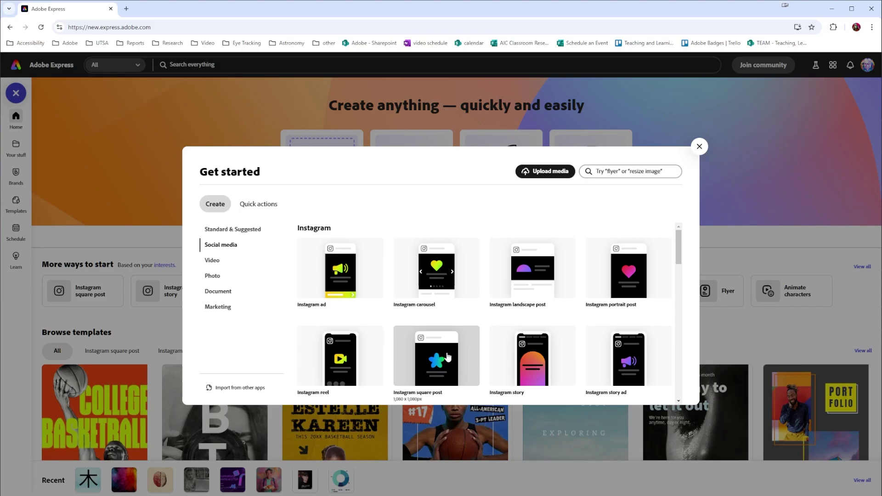
{"action": "left_click", "coordinate": [448, 357]}
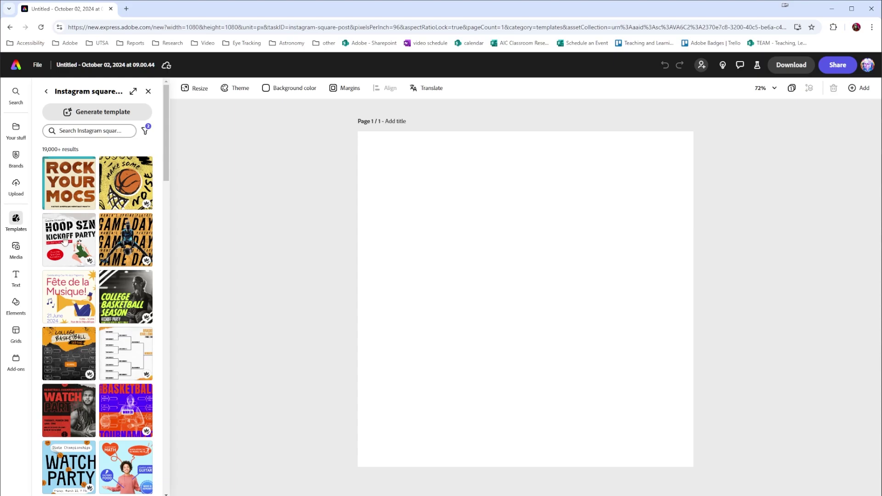
Apply the template with the 'Favorite Subject Math', 'Loves Playing Guitar' and 'Favorite Food' callouts.
{"action": "mouse_move", "coordinate": [17, 227]}
{"action": "left_click", "coordinate": [136, 462]}
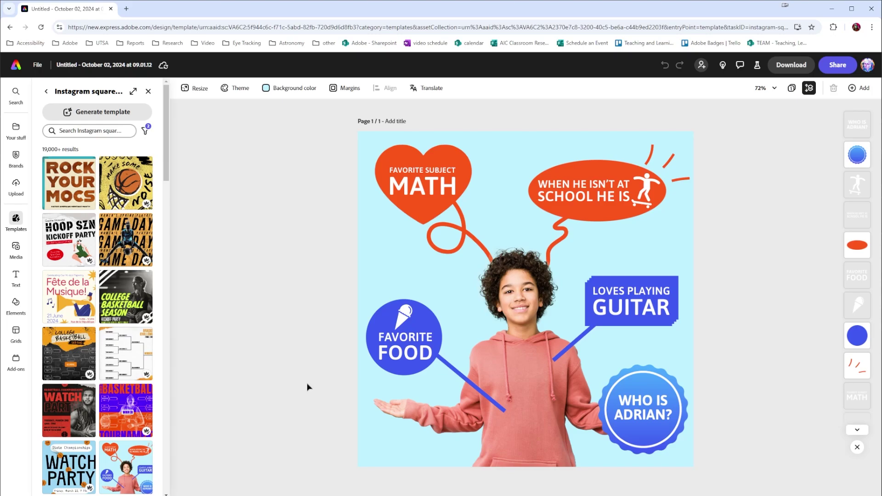
Select the child's photo and browse 'college student' stock photos to replace it.
{"action": "left_click", "coordinate": [535, 334]}
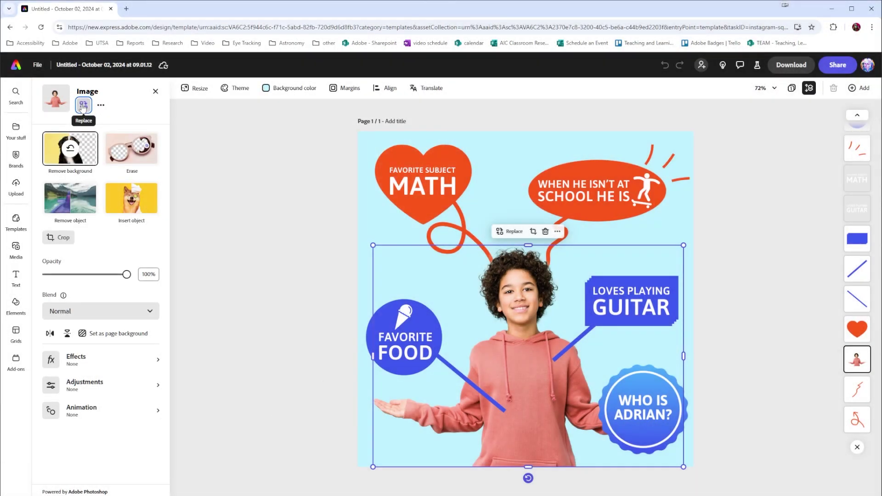
{"action": "left_click", "coordinate": [84, 105]}
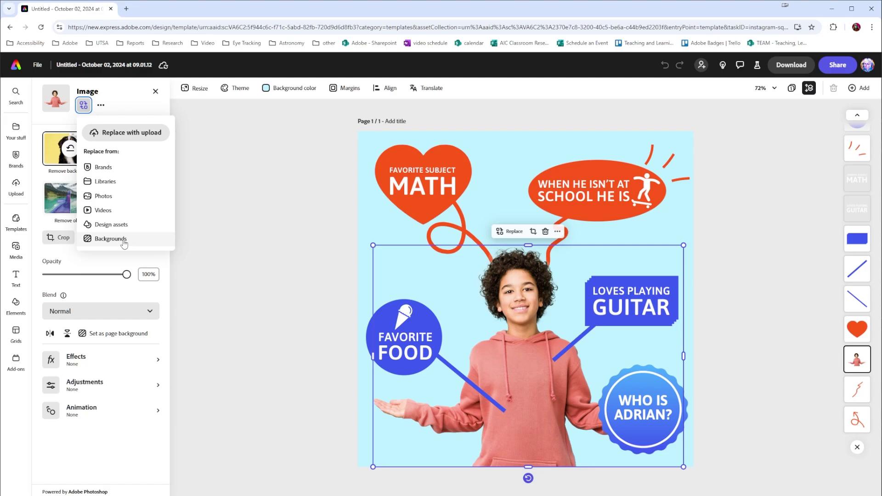
{"action": "left_click", "coordinate": [103, 197]}
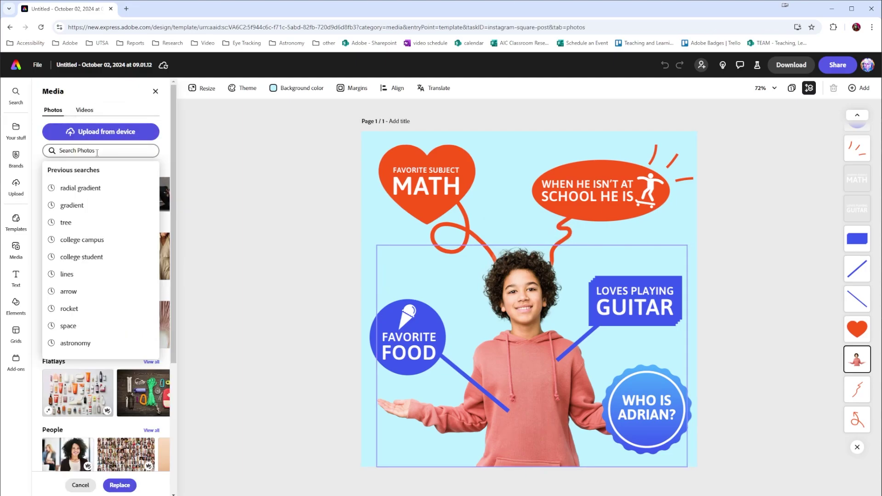
{"action": "type", "text": "college student"}
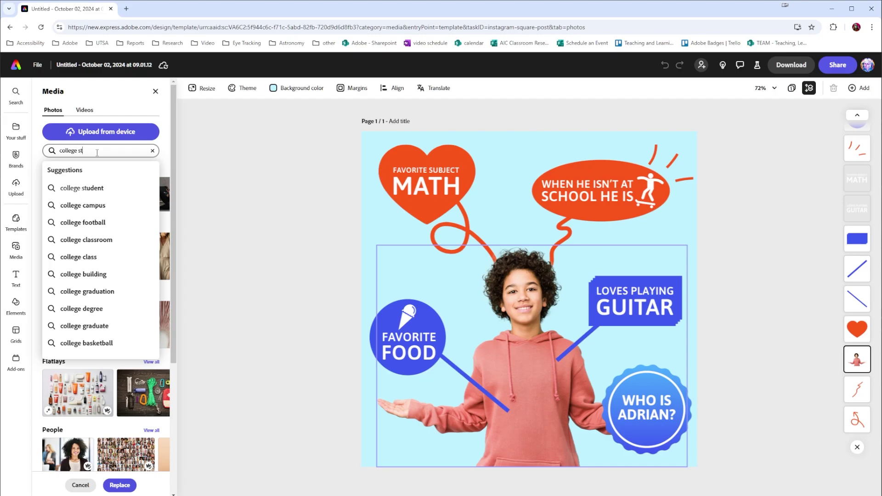
{"action": "key", "text": "Return"}
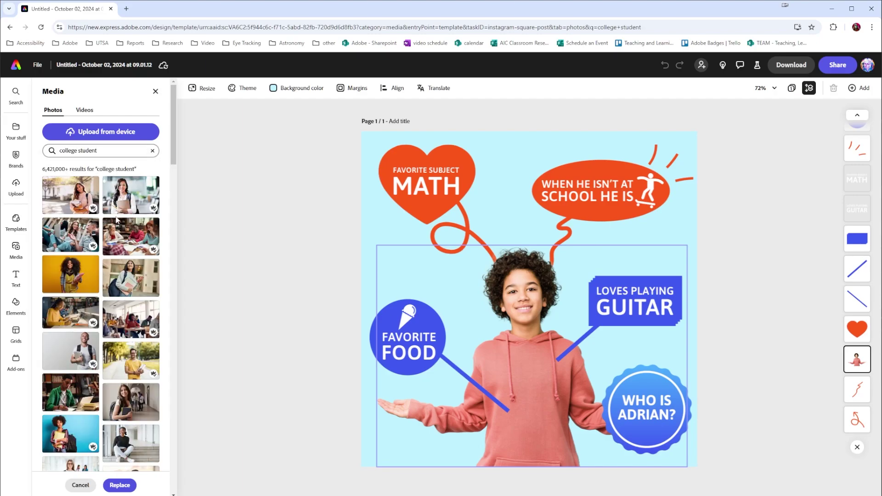
{"action": "scroll", "coordinate": [116, 219], "scroll_direction": "down", "scroll_amount": 10}
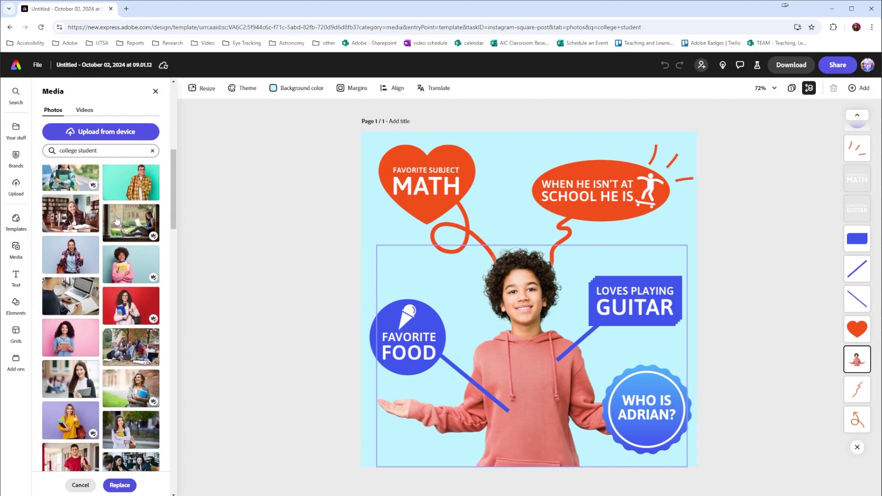
{"action": "scroll", "coordinate": [116, 221], "scroll_direction": "down", "scroll_amount": 5}
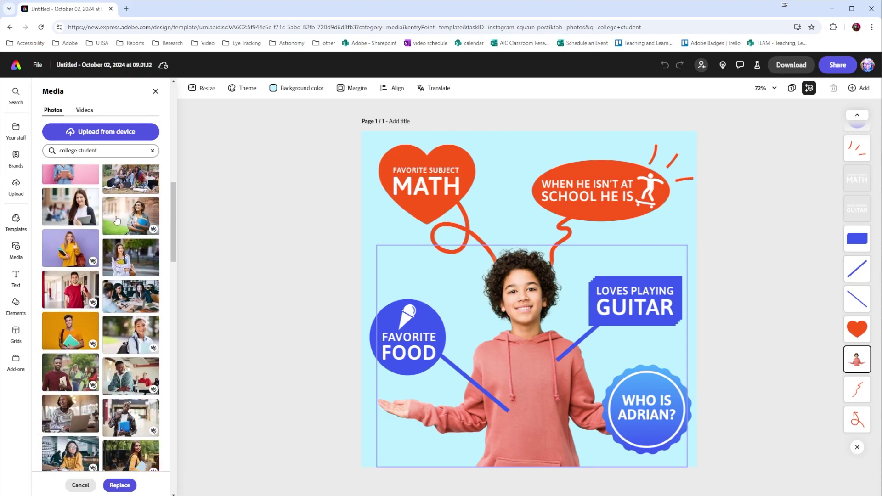
{"action": "scroll", "coordinate": [121, 230], "scroll_direction": "down", "scroll_amount": 5}
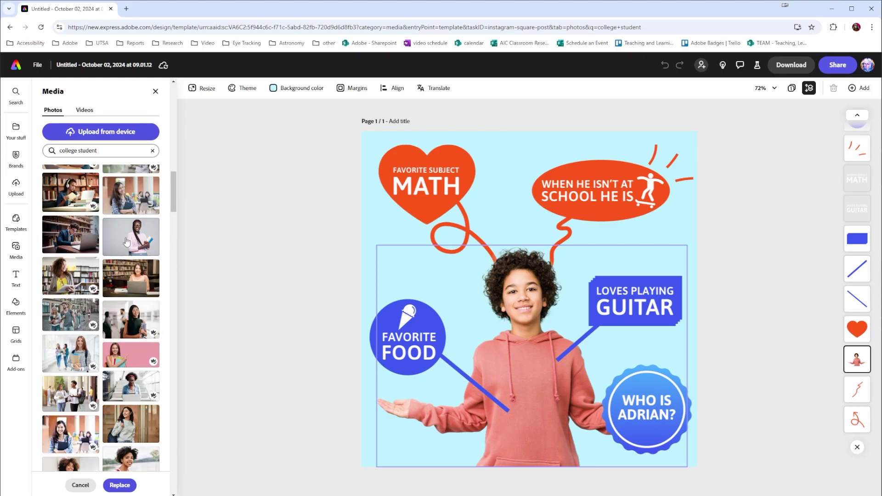
Replace it with the pink-sweater student, remove the grey background, shift left and enlarge.
{"action": "left_click", "coordinate": [126, 242]}
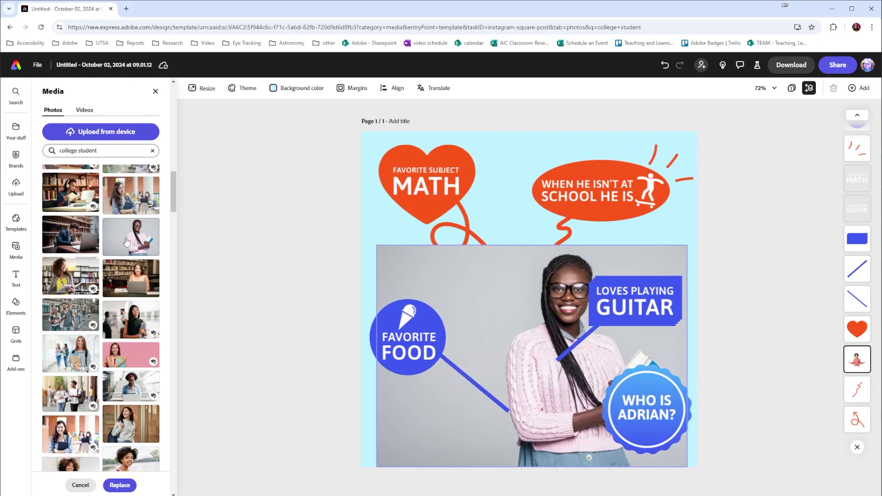
{"action": "left_click", "coordinate": [362, 258]}
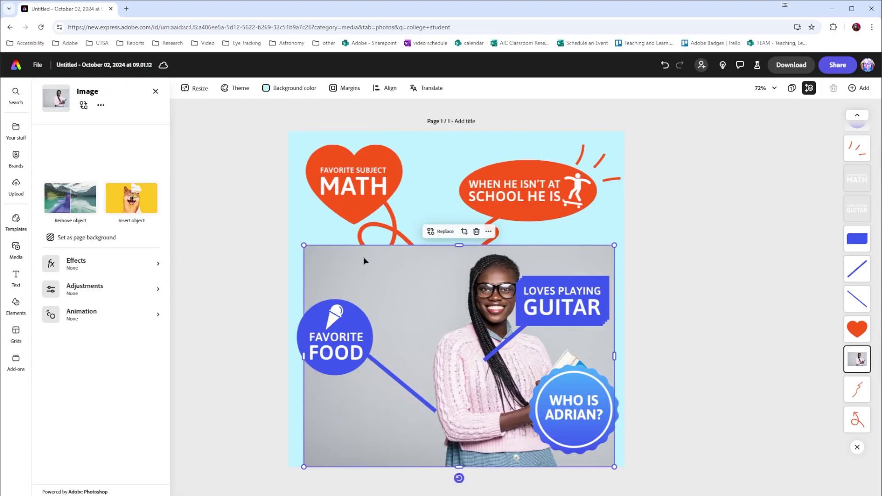
{"action": "left_click", "coordinate": [69, 149]}
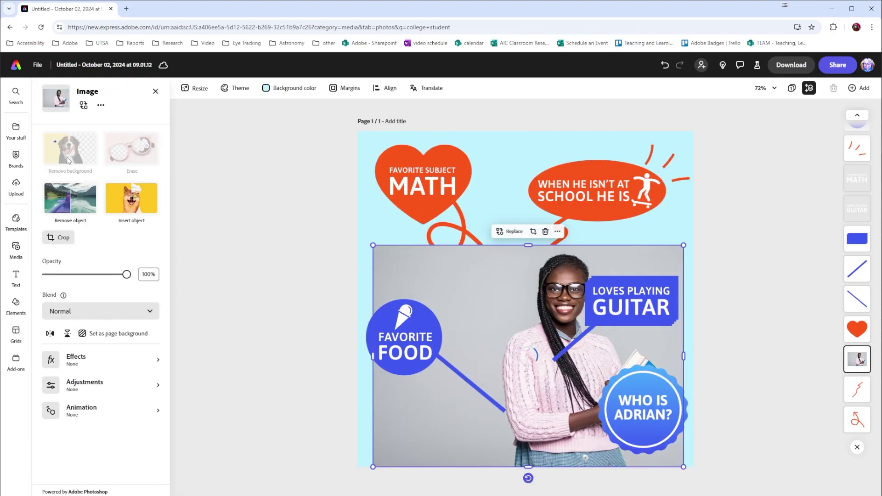
{"action": "left_click_drag", "start_coordinate": [519, 363], "coordinate": [472, 358]}
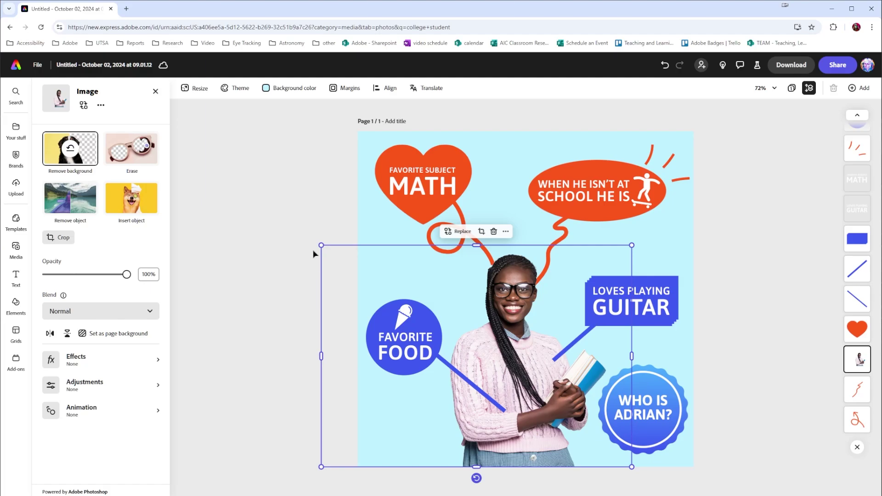
{"action": "left_click_drag", "start_coordinate": [321, 245], "coordinate": [302, 232]}
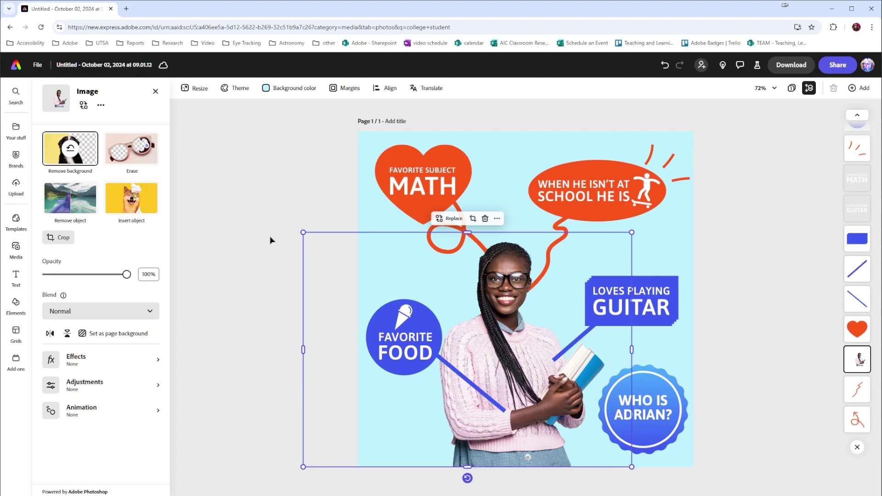
Replace MATH in the heart's 'Favorite Subject' text with 'HISTROY'.
{"action": "left_click", "coordinate": [425, 185]}
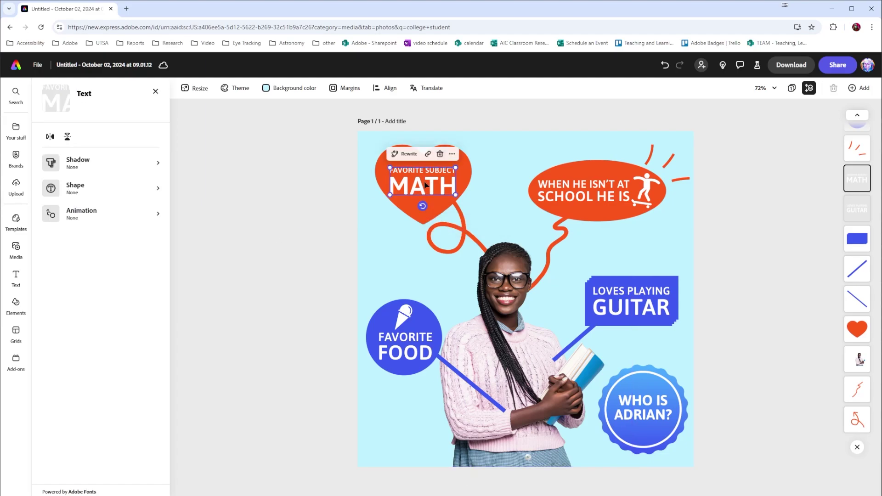
{"action": "double_click", "coordinate": [423, 184]}
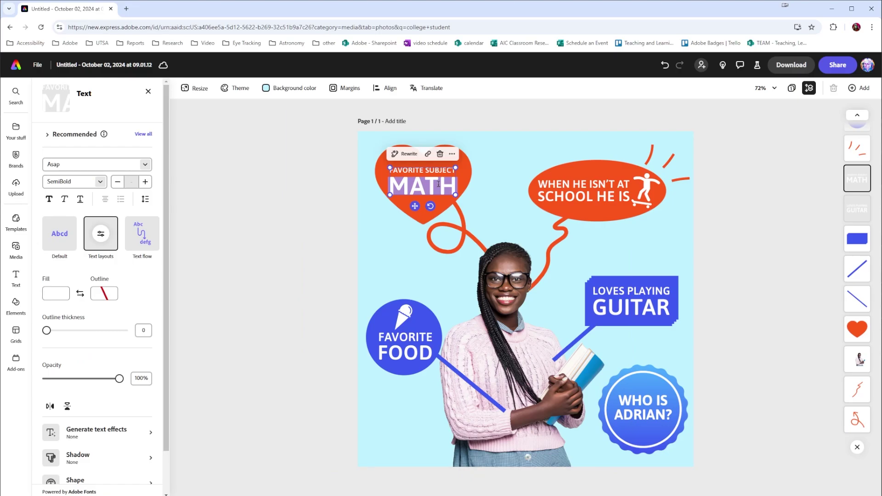
{"action": "type", "text": "HISTROY"}
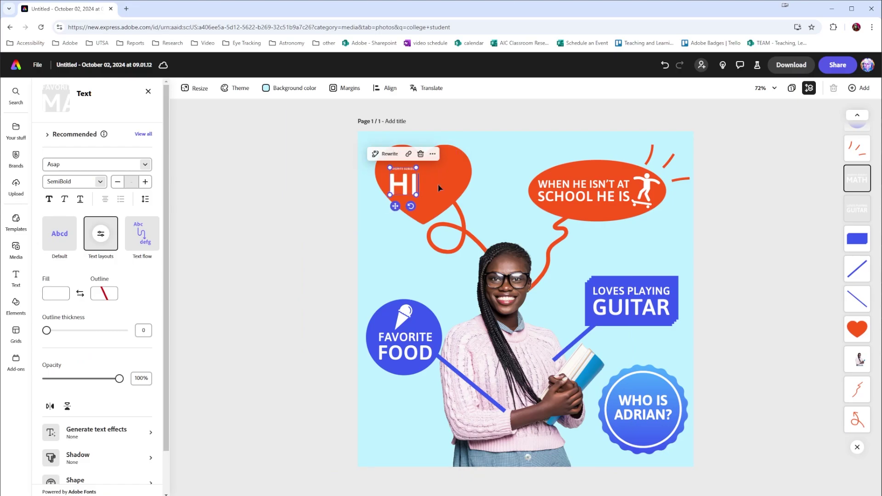
{"action": "left_click", "coordinate": [648, 191]}
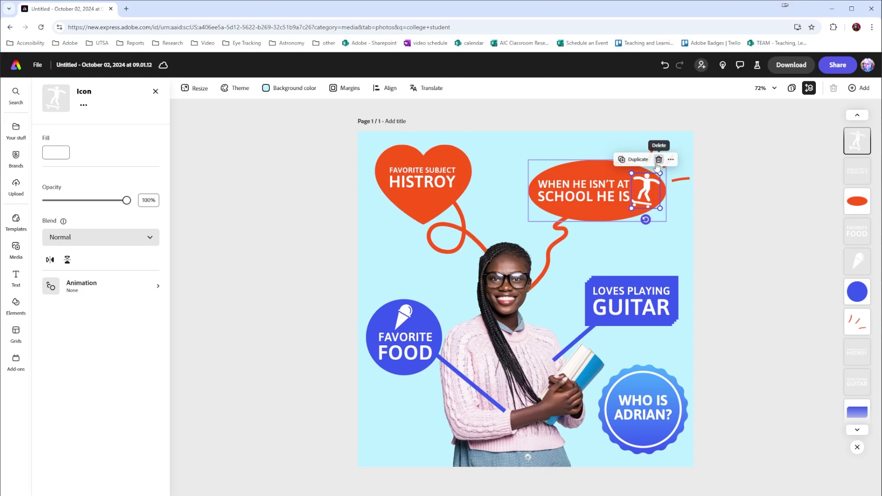
Delete the selected skateboarder icon from the orange speech bubble.
{"action": "left_click", "coordinate": [670, 160]}
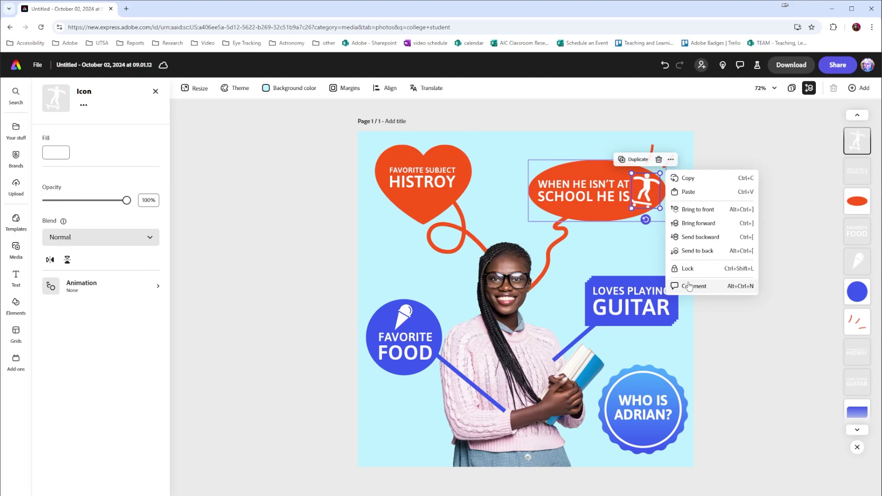
{"action": "left_click", "coordinate": [659, 159]}
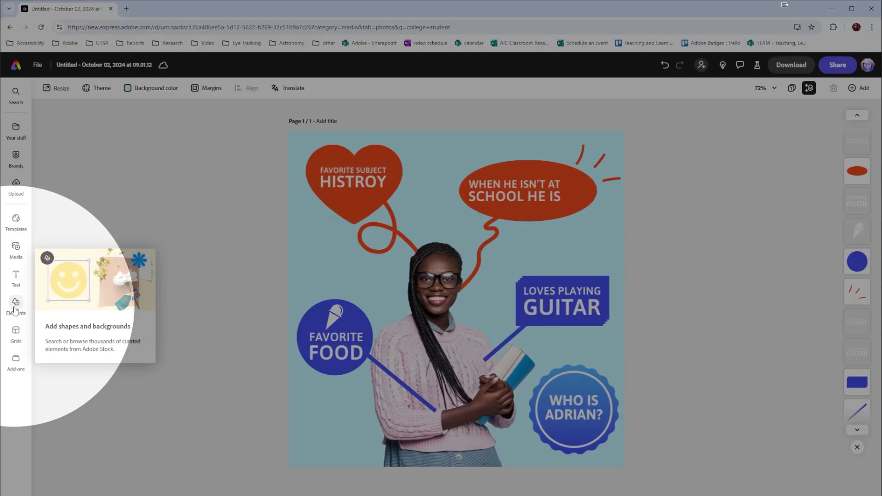
Add a wave icon from Elements > Icons and drag it onto the orange speech bubble.
{"action": "left_click", "coordinate": [15, 304]}
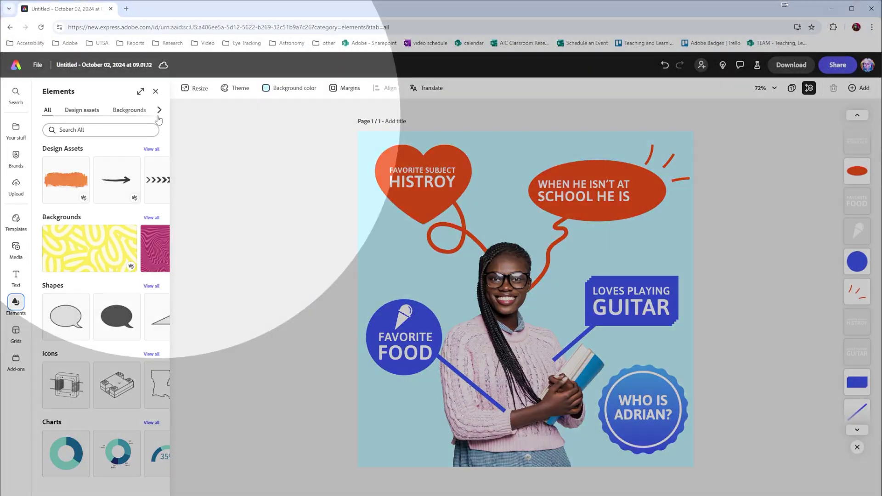
{"action": "left_click", "coordinate": [159, 114]}
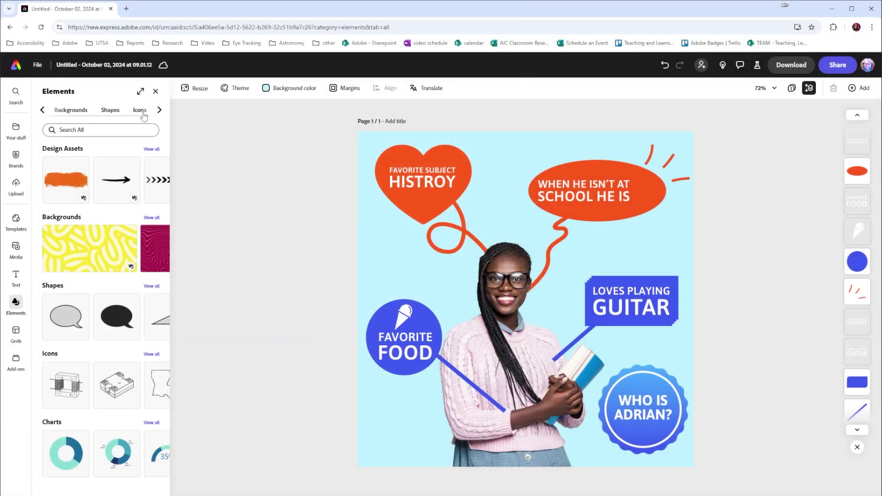
{"action": "left_click", "coordinate": [143, 113]}
{"action": "left_click", "coordinate": [66, 248]}
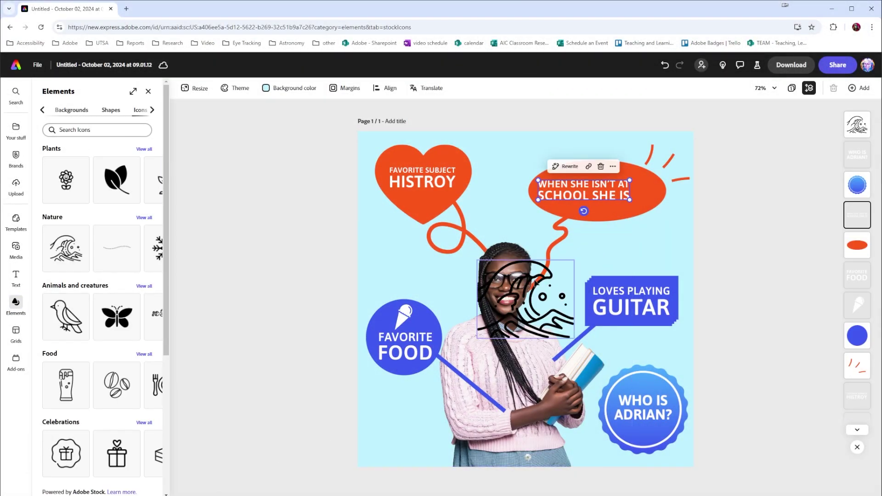
{"action": "left_click_drag", "start_coordinate": [518, 295], "coordinate": [638, 198]}
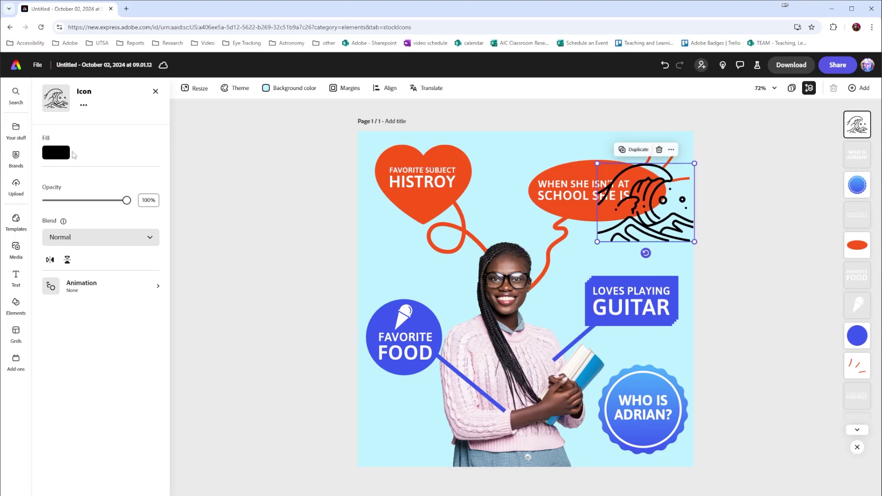
Fill the wave icon white and shrink it to sit after 'SCHOOL SHE IS'.
{"action": "left_click", "coordinate": [55, 153]}
{"action": "left_click", "coordinate": [107, 128]}
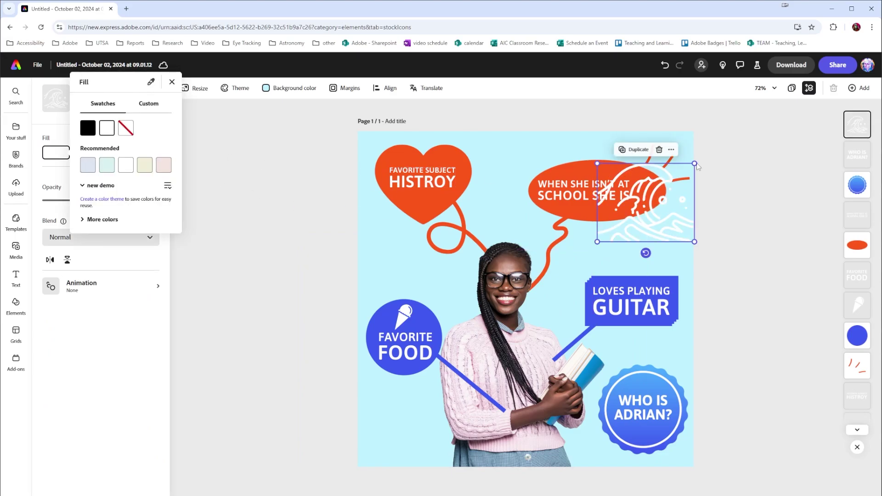
{"action": "left_click", "coordinate": [660, 189]}
{"action": "left_click_drag", "start_coordinate": [660, 188], "coordinate": [642, 197]}
{"action": "left_click", "coordinate": [296, 213]}
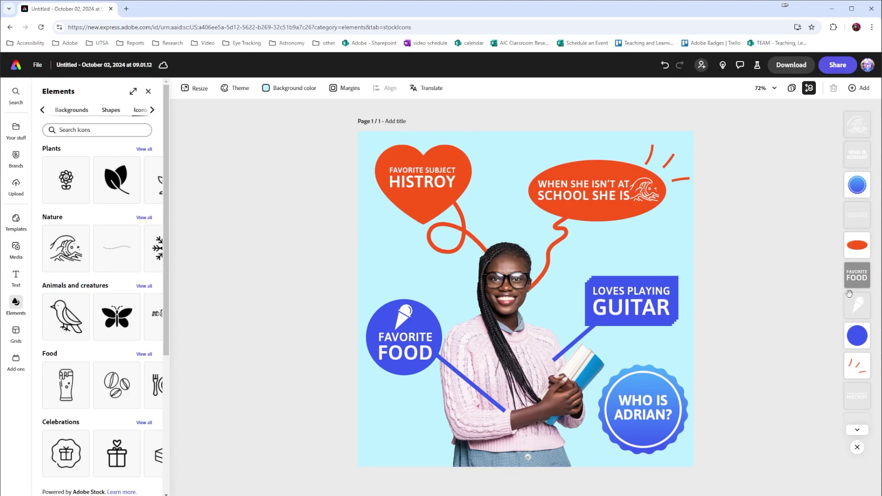
Show the Elements Backgrounds category with Nature, People and Seasonal backgrounds.
{"action": "scroll", "coordinate": [845, 375], "scroll_direction": "down", "scroll_amount": 1}
{"action": "scroll", "coordinate": [845, 376], "scroll_direction": "down", "scroll_amount": 5}
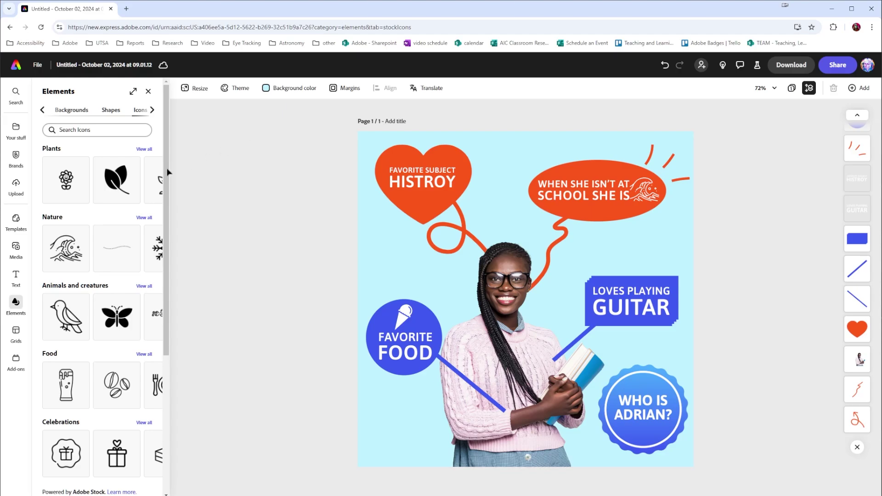
{"action": "left_click", "coordinate": [16, 248]}
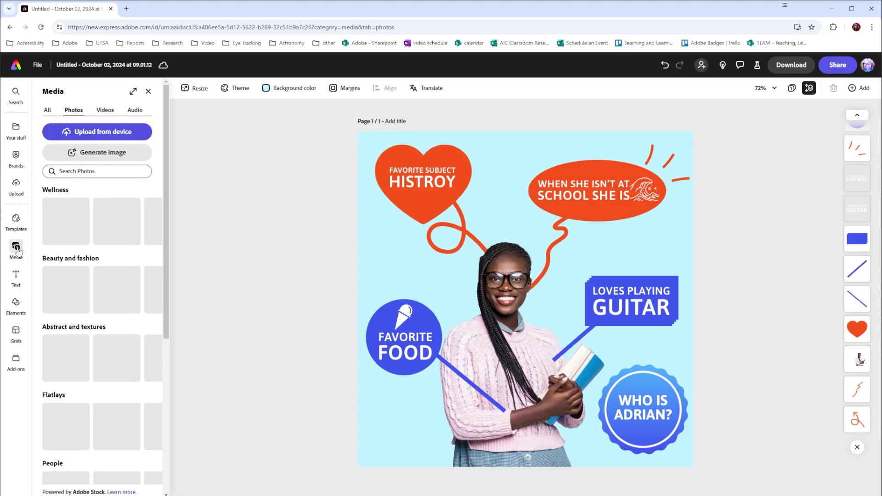
{"action": "left_click", "coordinate": [16, 302]}
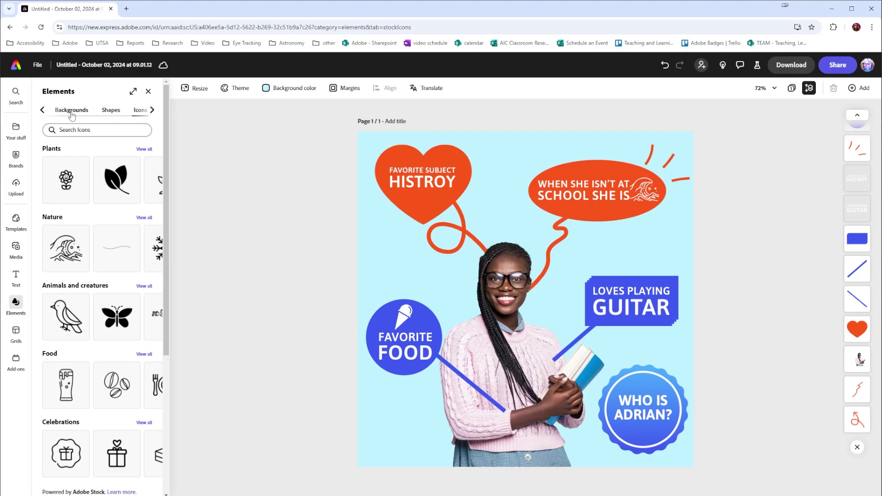
{"action": "left_click", "coordinate": [71, 110]}
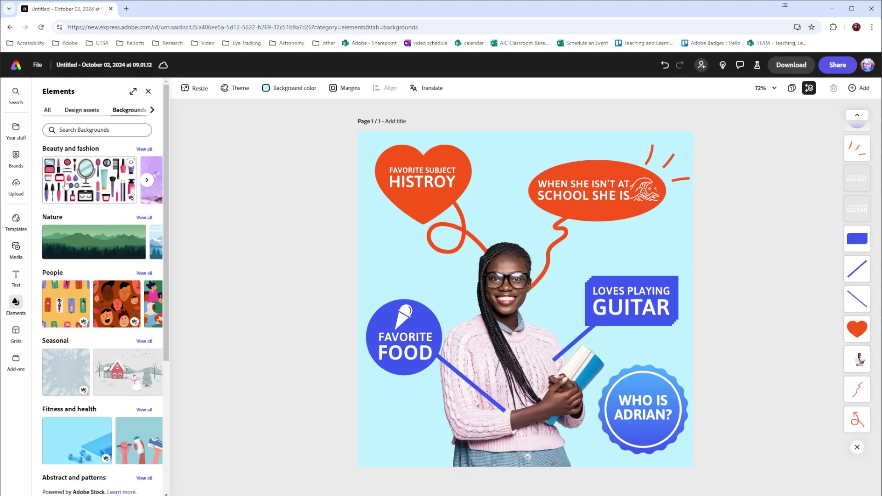
Add the gothic building photo from a 'COLLEGE CAMPUS' stock photo search.
{"action": "left_click", "coordinate": [16, 250]}
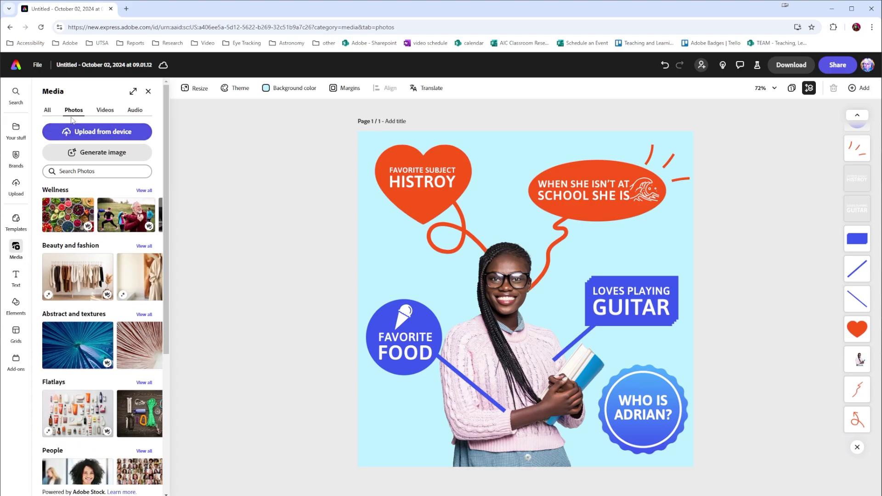
{"action": "left_click", "coordinate": [88, 169]}
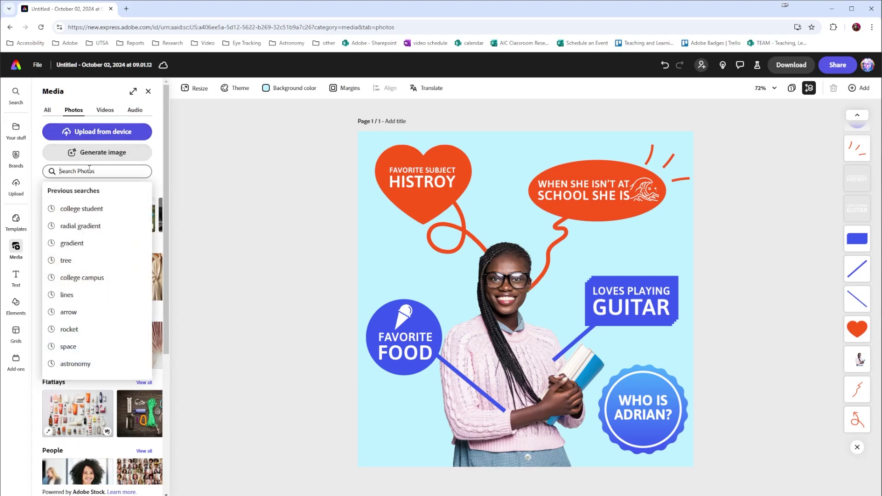
{"action": "type", "text": "COLLE"}
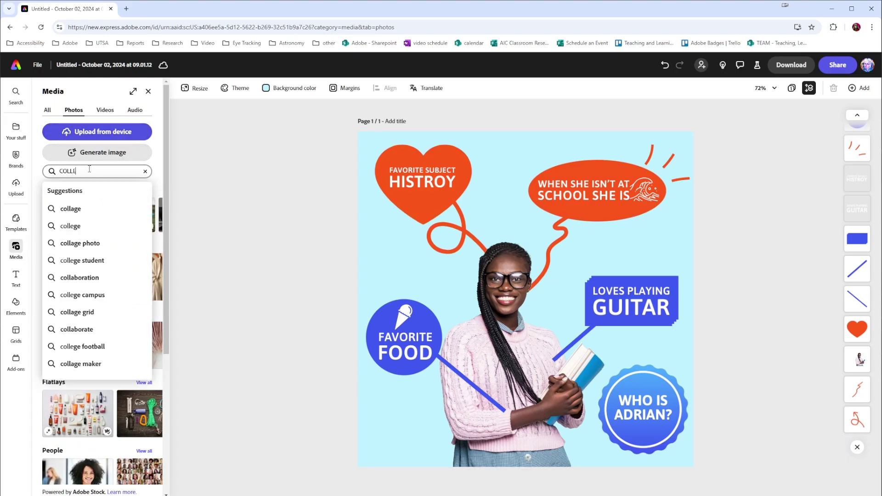
{"action": "type", "text": "GE CAMPUS"}
{"action": "key", "text": "Return"}
{"action": "left_click", "coordinate": [125, 216]}
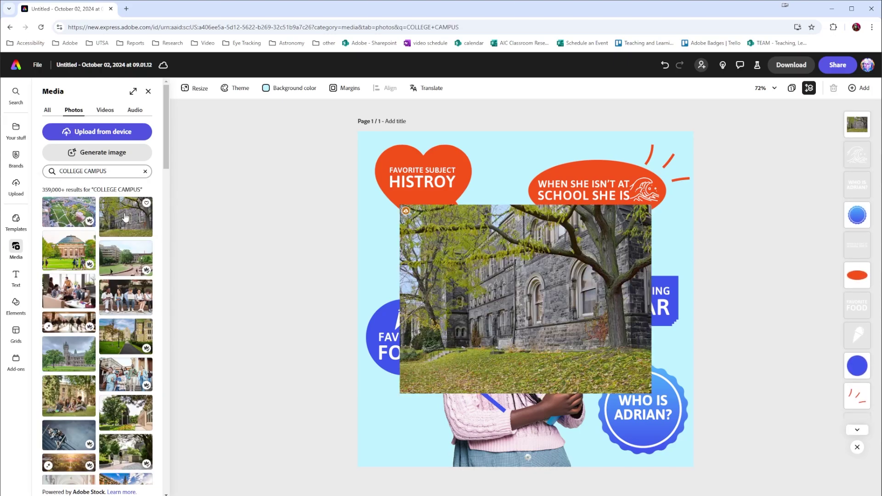
Set the campus photo as the page background at 55% opacity.
{"action": "left_click", "coordinate": [448, 261]}
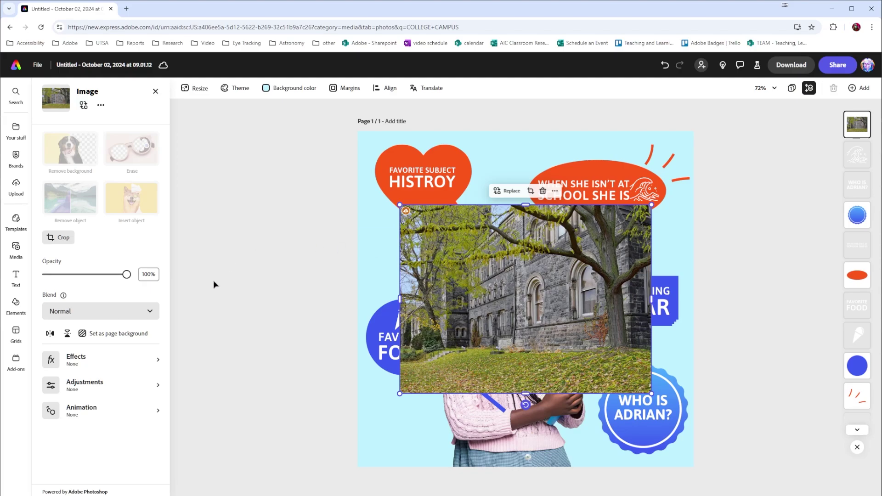
{"action": "left_click", "coordinate": [119, 334]}
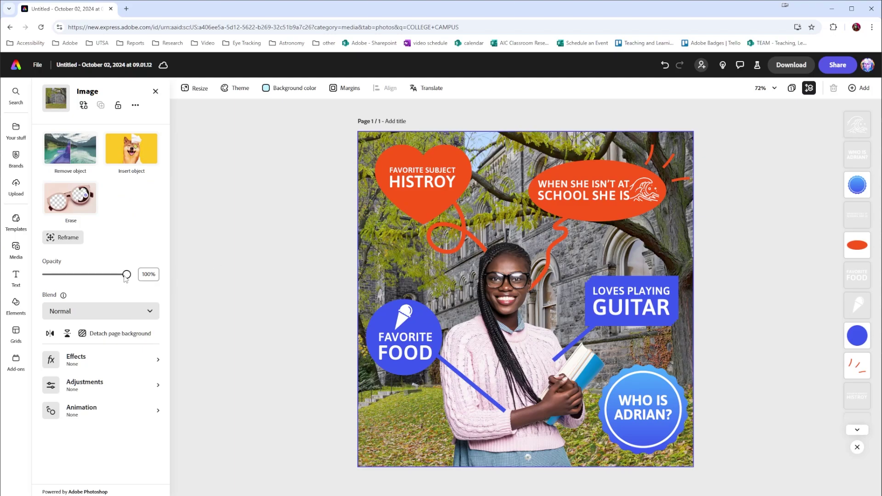
{"action": "left_click_drag", "start_coordinate": [125, 277], "coordinate": [93, 279]}
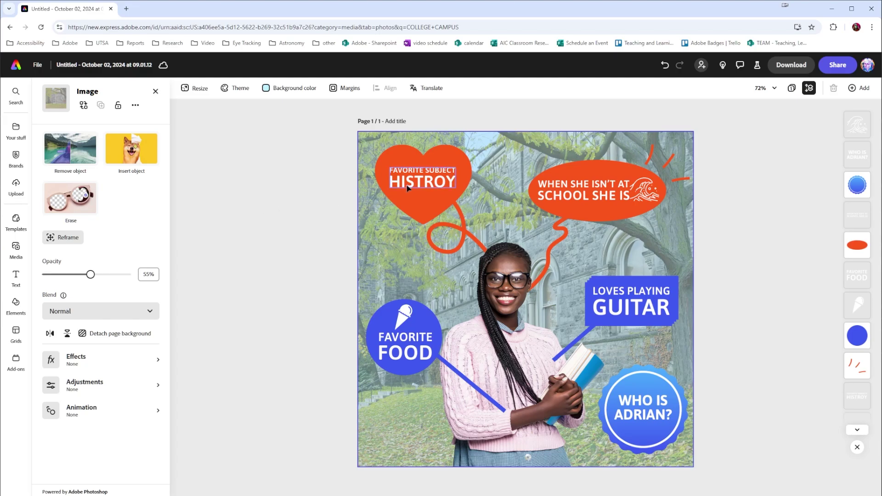
{"action": "left_click", "coordinate": [788, 74]}
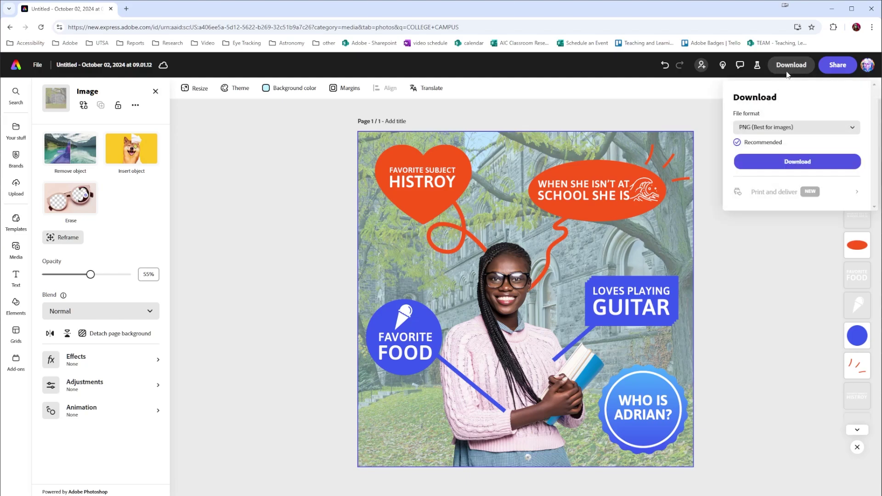
{"action": "left_click", "coordinate": [787, 130]}
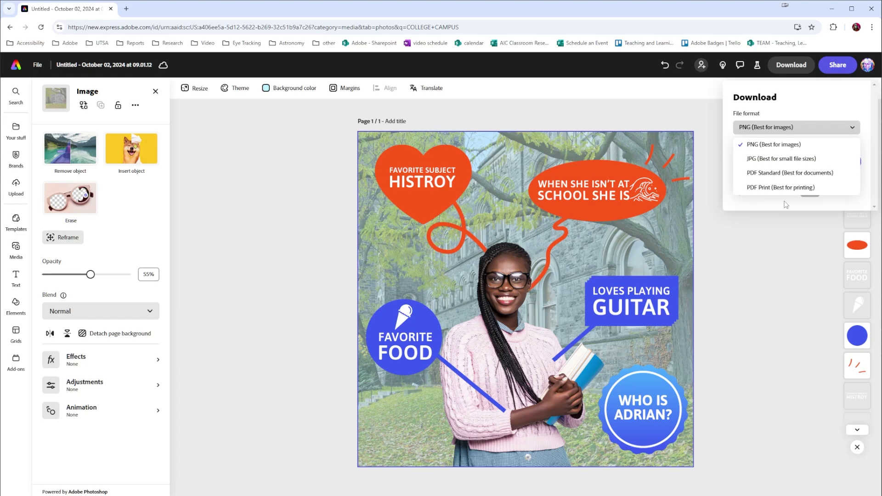
{"action": "left_click", "coordinate": [768, 223]}
{"action": "left_click", "coordinate": [768, 222]}
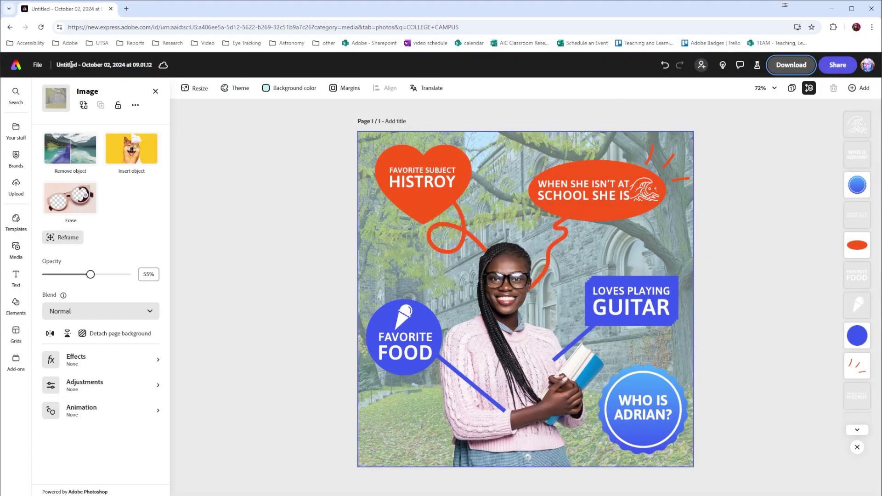
Replace the untitled date-stamped document title with 'TEMPLATE DEMO'.
{"action": "left_click", "coordinate": [71, 64]}
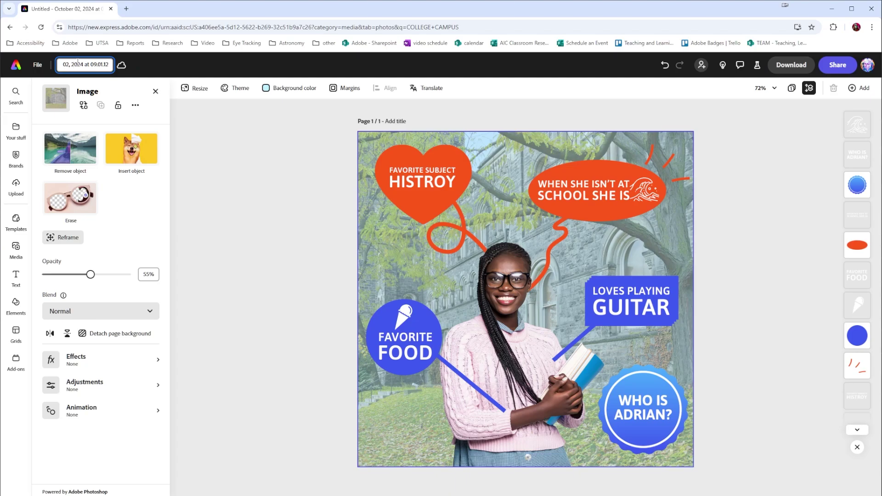
{"action": "key", "text": "ctrl+a"}
{"action": "type", "text": "TEMPLATE DEMO"}
{"action": "key", "text": "Return"}
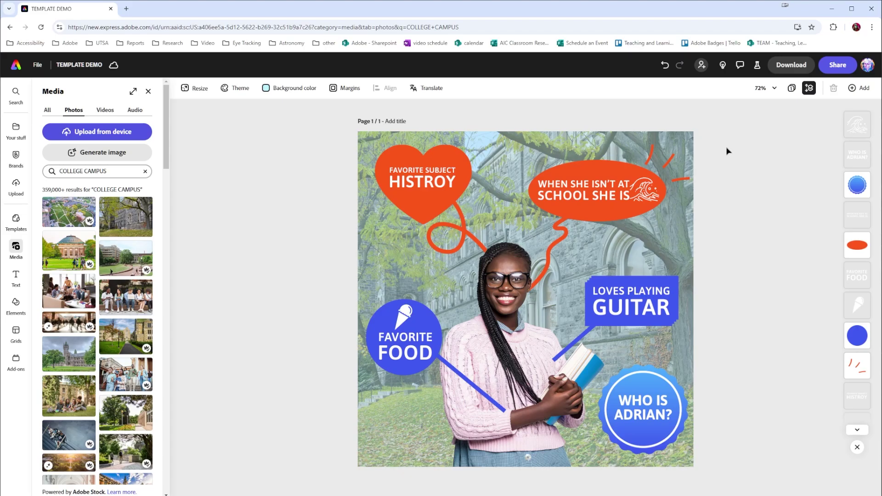
From Share, start Make a template for TEMPLATE DEMO, keep ETRA as the brand, and skip the note.
{"action": "left_click", "coordinate": [837, 65]}
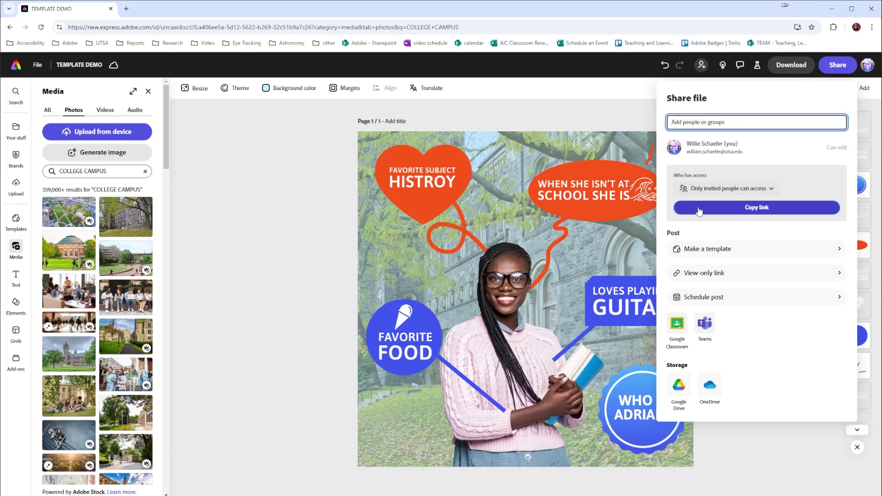
{"action": "left_click", "coordinate": [745, 250]}
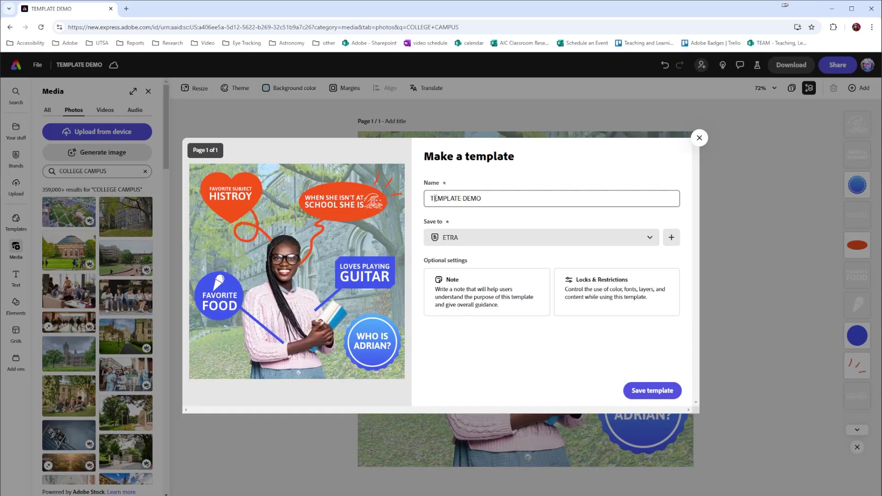
{"action": "left_click", "coordinate": [649, 238]}
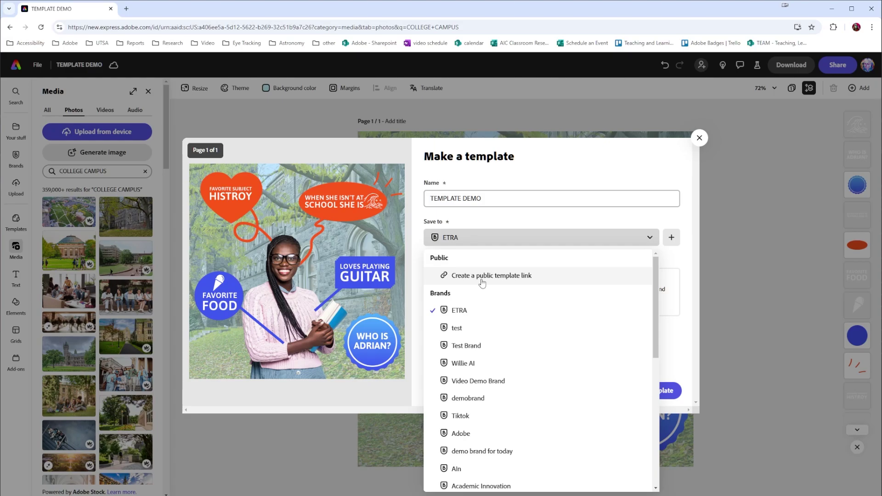
{"action": "left_click", "coordinate": [549, 224]}
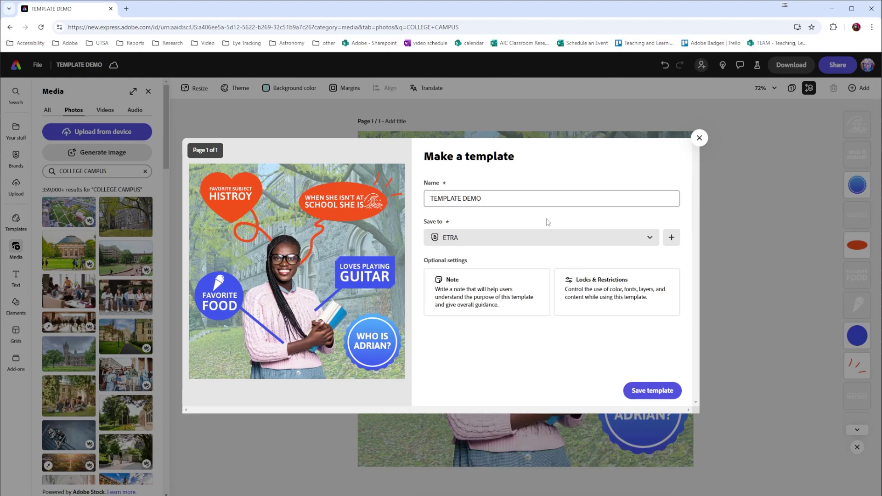
{"action": "left_click", "coordinate": [486, 288]}
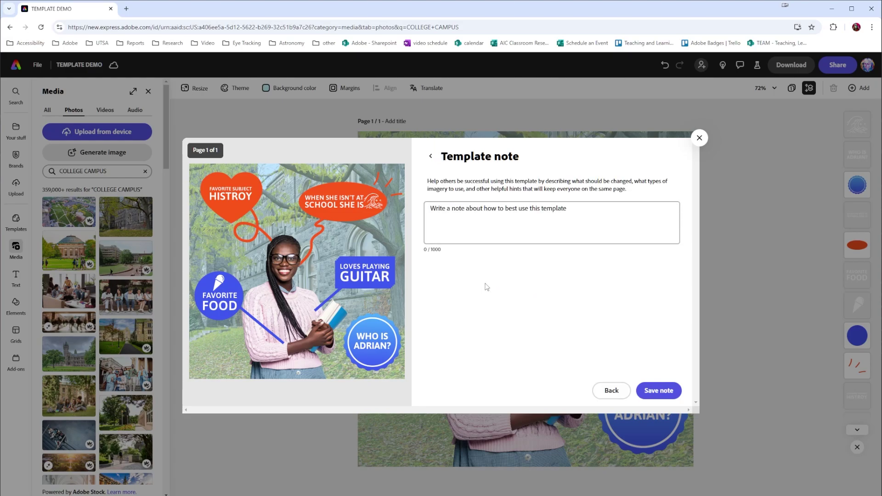
{"action": "left_click", "coordinate": [426, 156]}
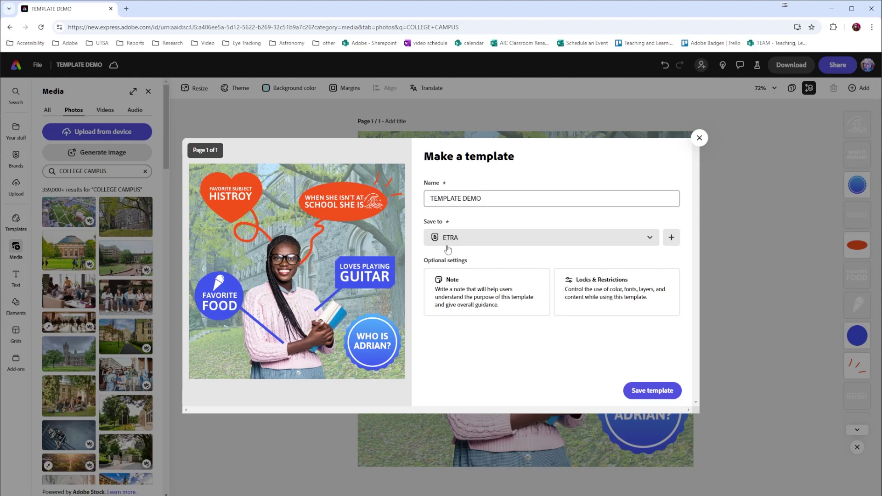
Check the Locks & Restrictions settings with every editor restriction left off, then close the template dialog.
{"action": "left_click", "coordinate": [603, 287]}
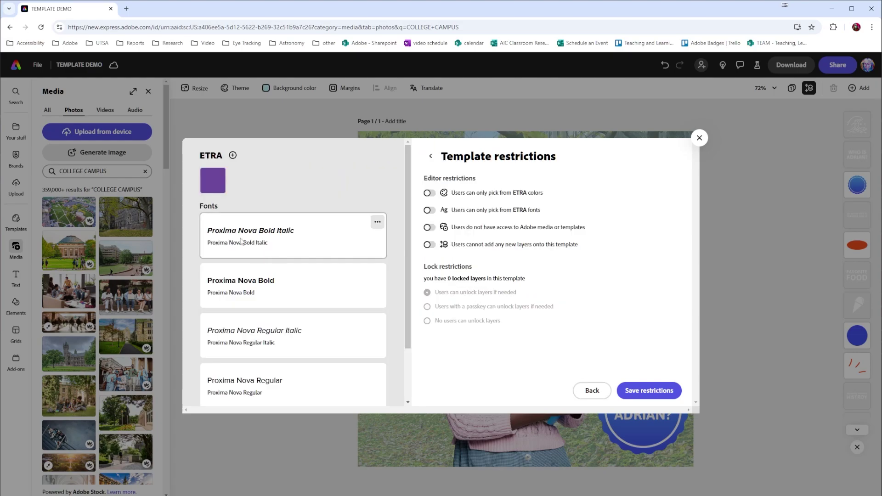
{"action": "mouse_move", "coordinate": [226, 187]}
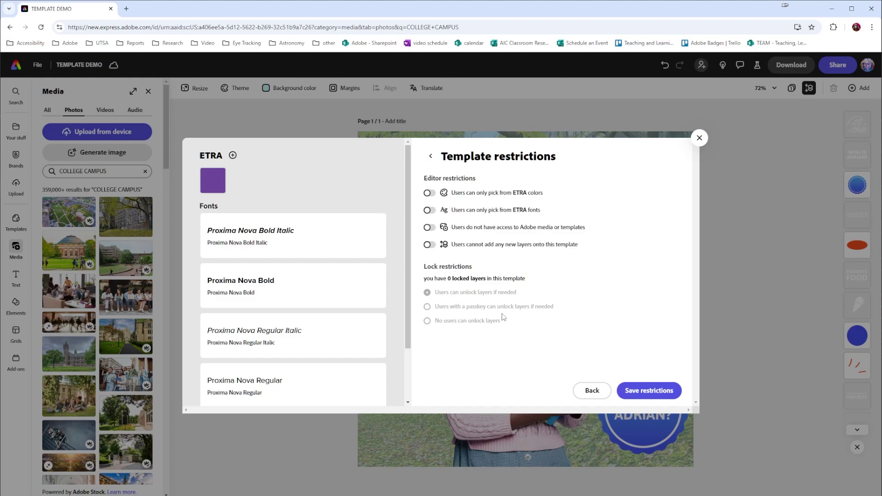
{"action": "left_click", "coordinate": [645, 398]}
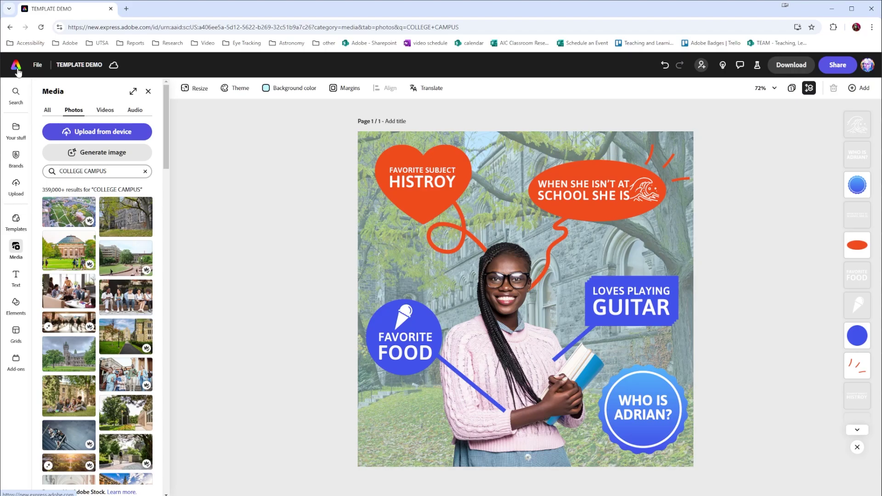
{"action": "left_click", "coordinate": [16, 70]}
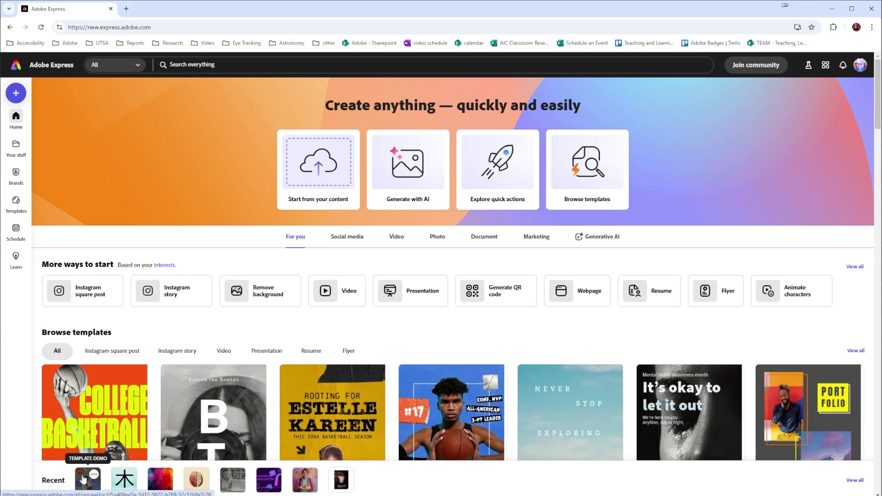
{"action": "left_click", "coordinate": [84, 479]}
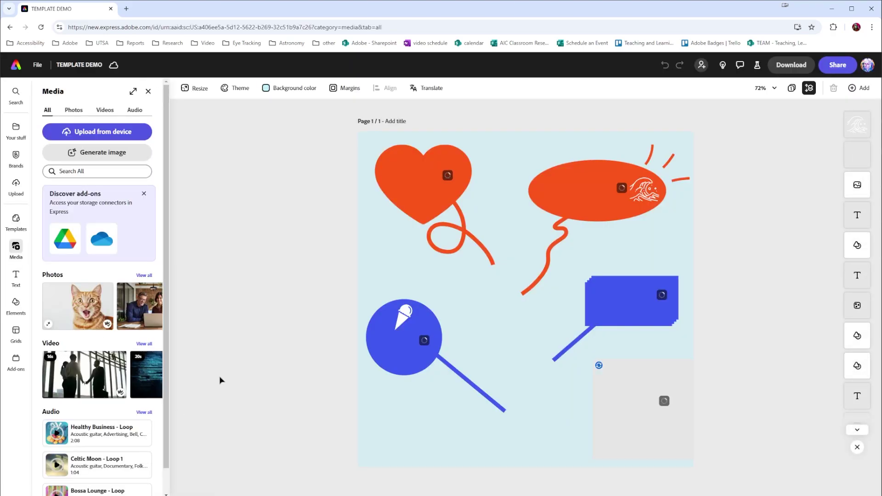